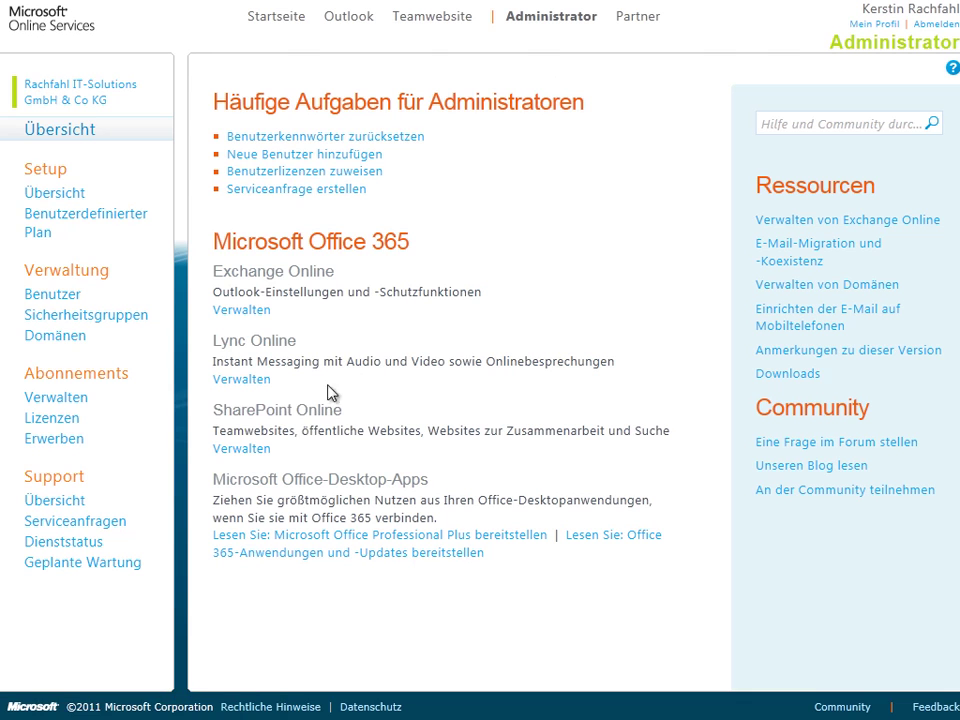
Open SharePoint Online via its Verwalten link, then return to the Administratorstartseite tab.
click(236, 452)
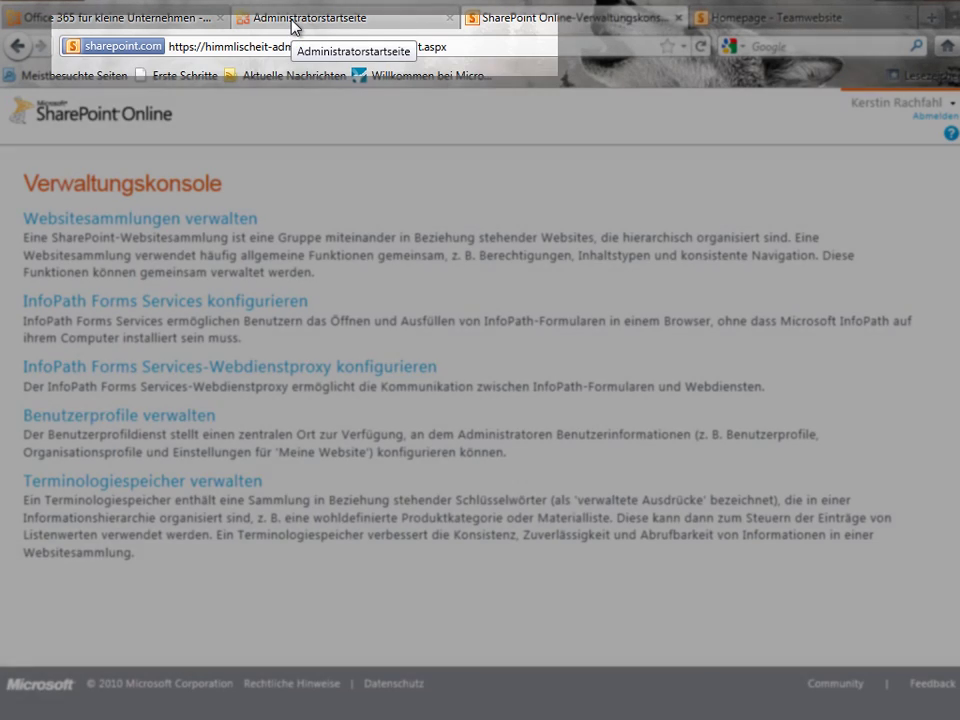
click(293, 22)
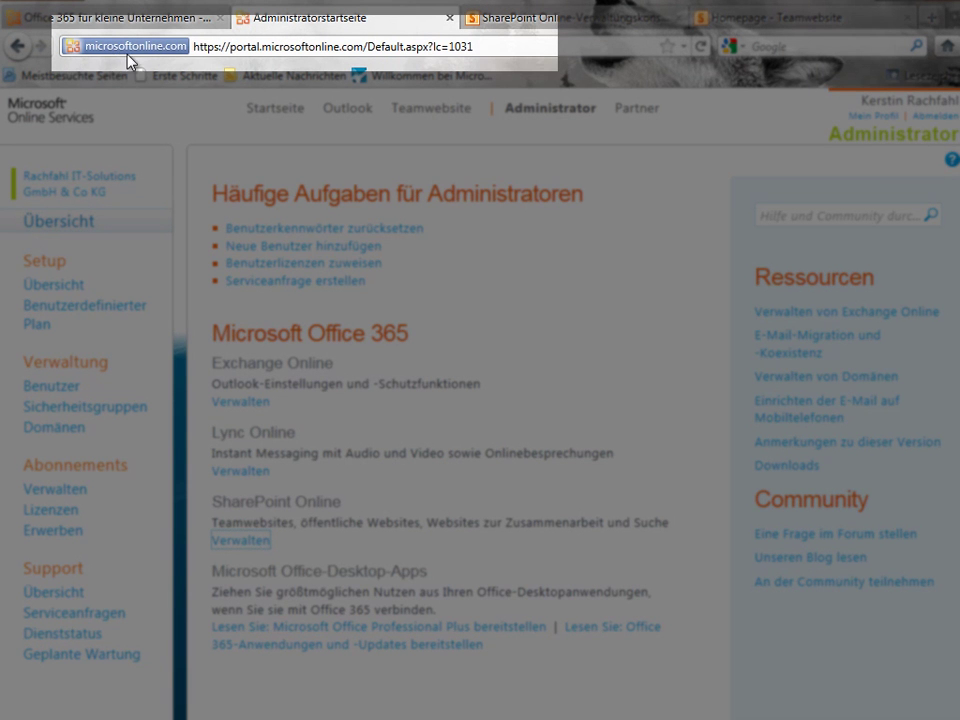
mouse_move(171, 59)
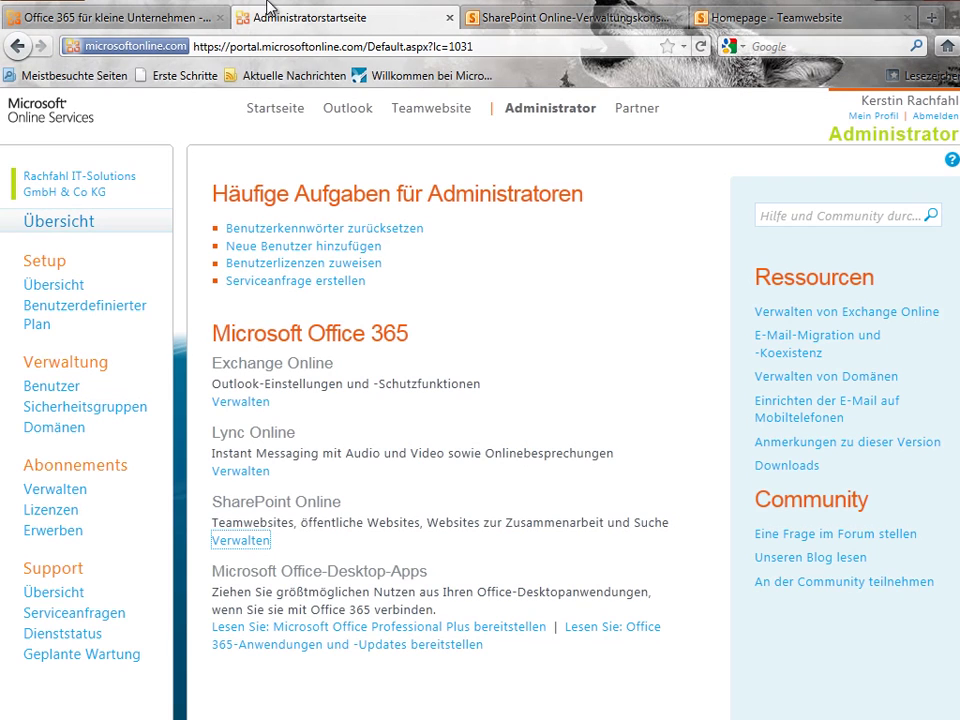
In the Verwaltungskonsole tab, go full screen and open Websitesammlungen verwalten.
click(487, 20)
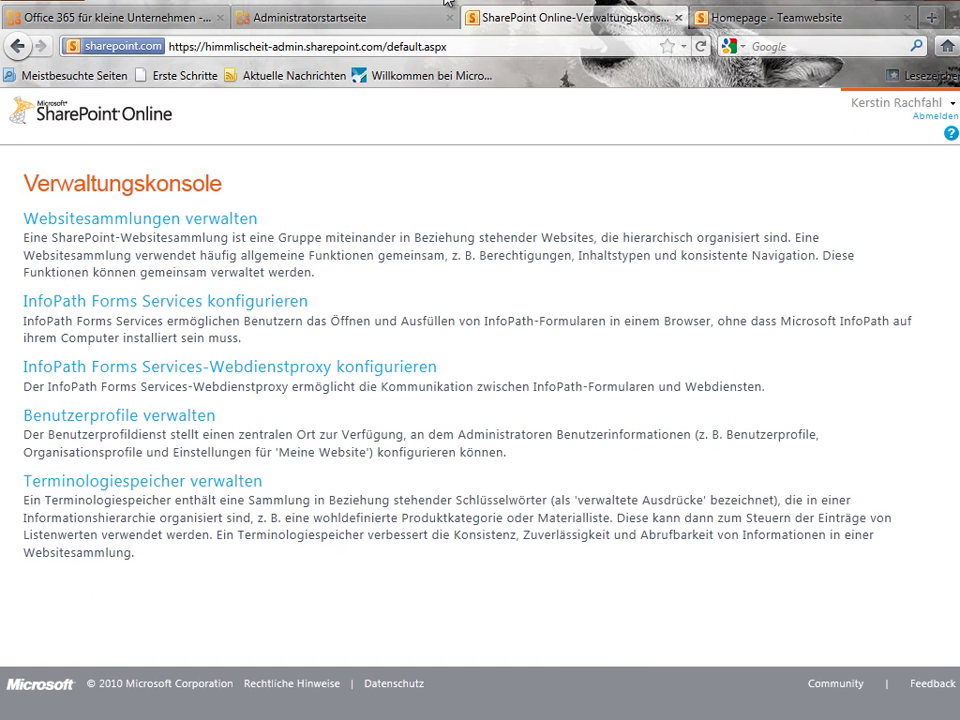
key(F11)
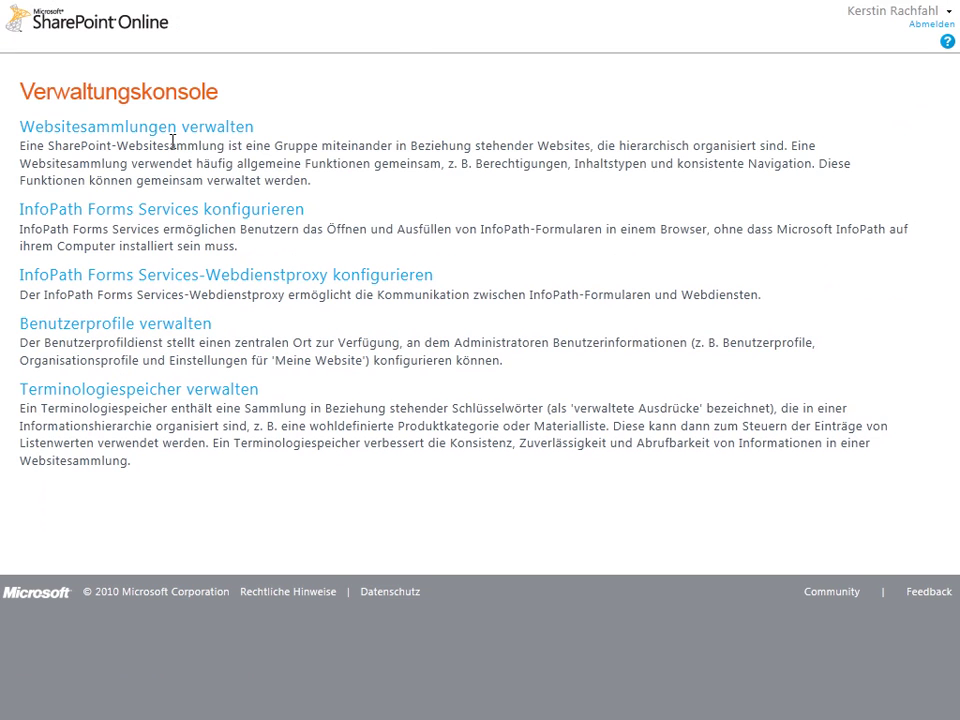
click(176, 136)
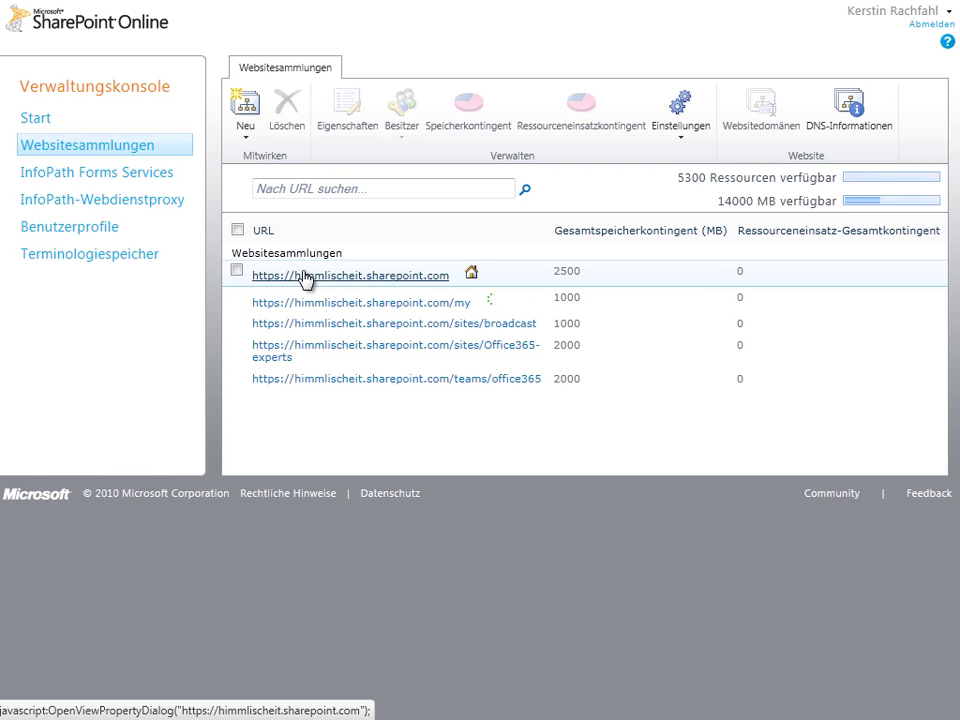
click(310, 278)
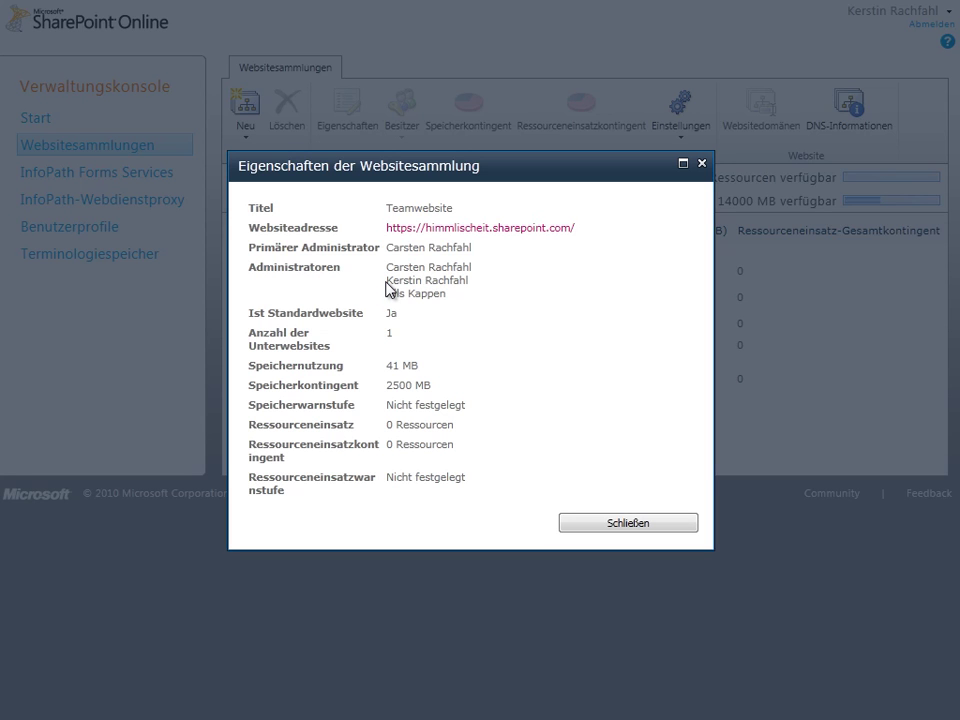
click(594, 524)
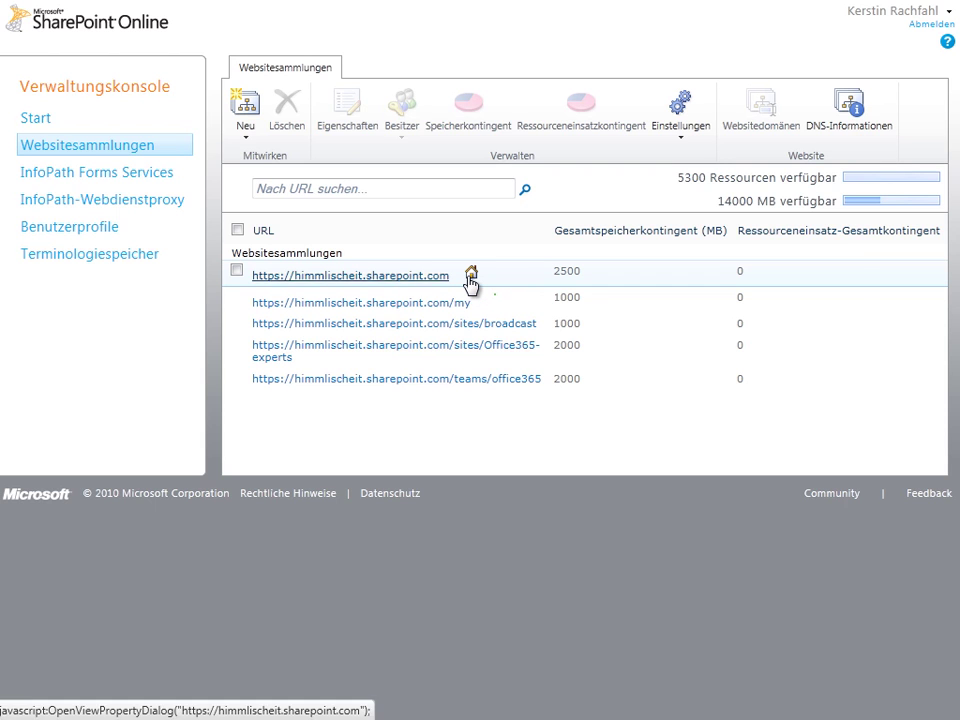
Go to the Teamwebsite home page from the top navigation link.
mouse_move(472, 283)
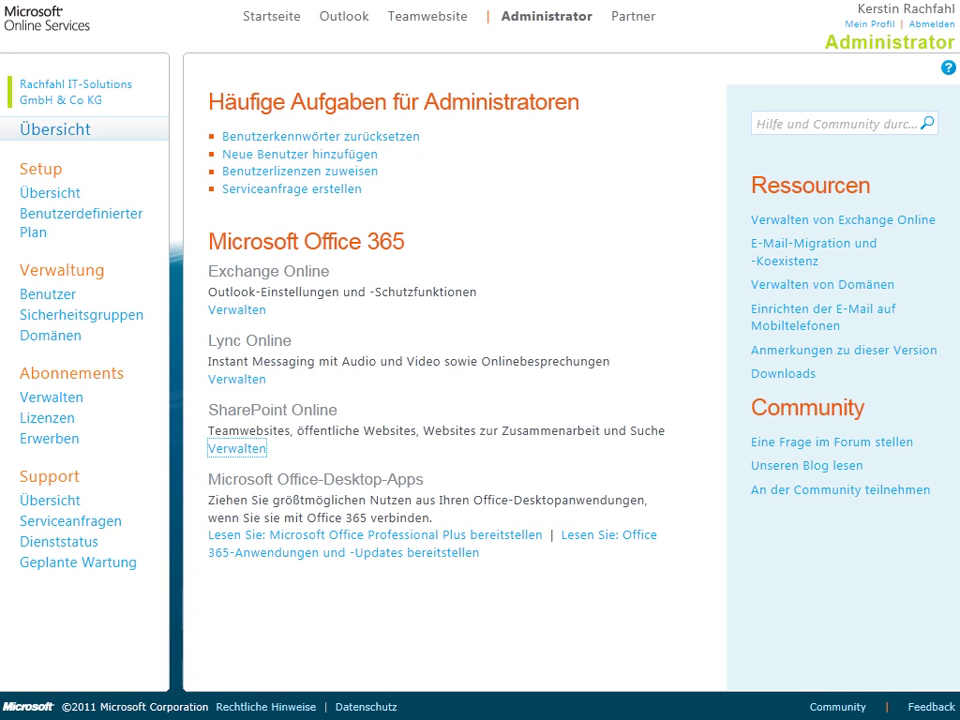
click(400, 27)
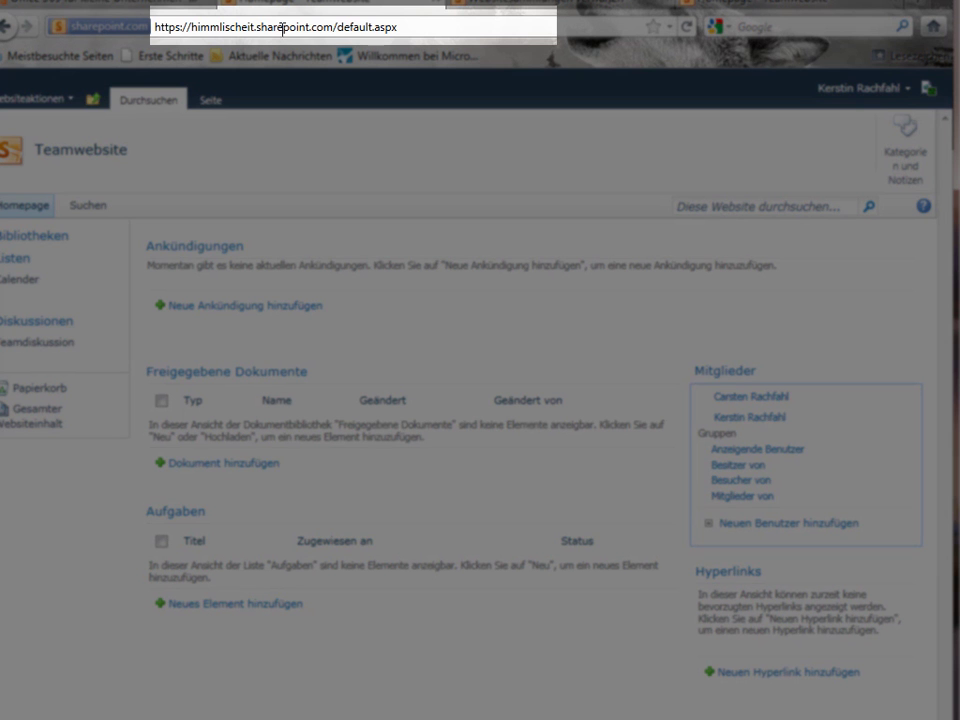
mouse_move(147, 38)
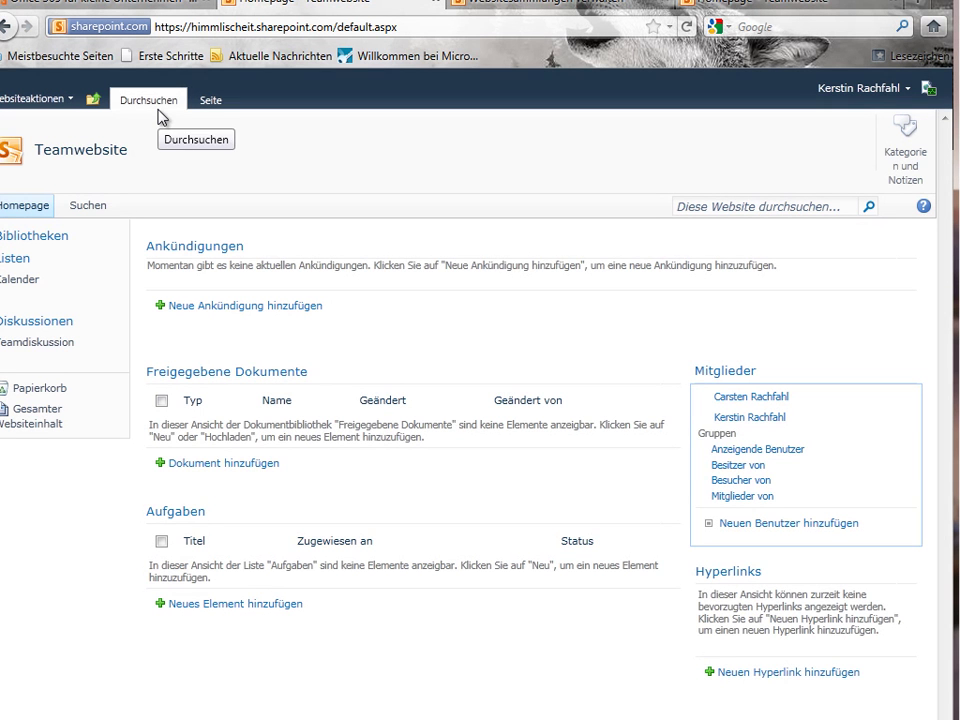
click(506, 5)
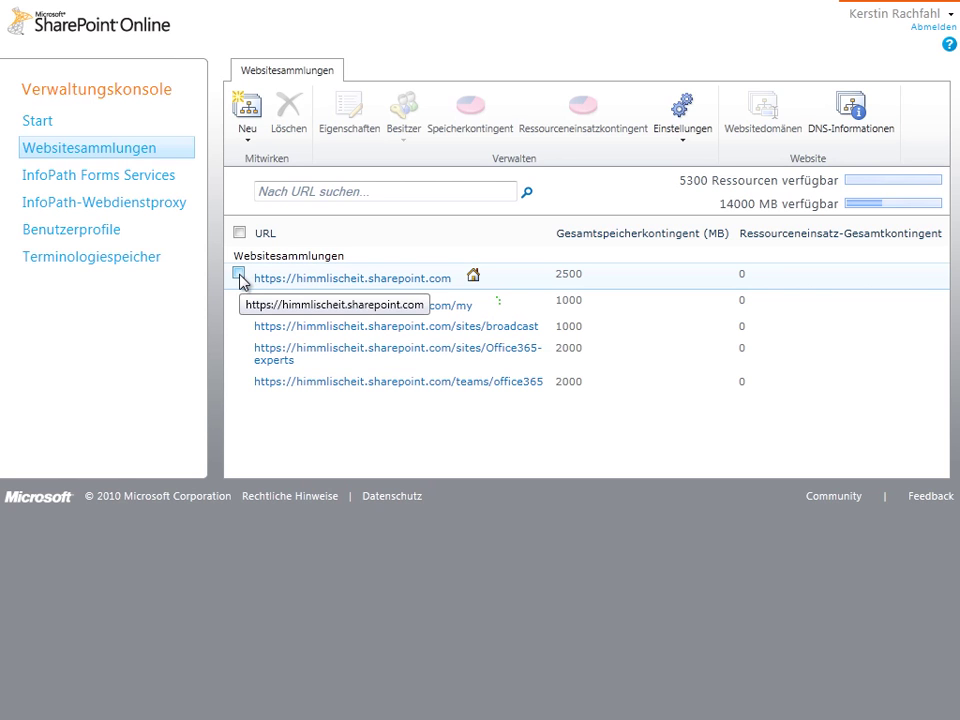
click(239, 274)
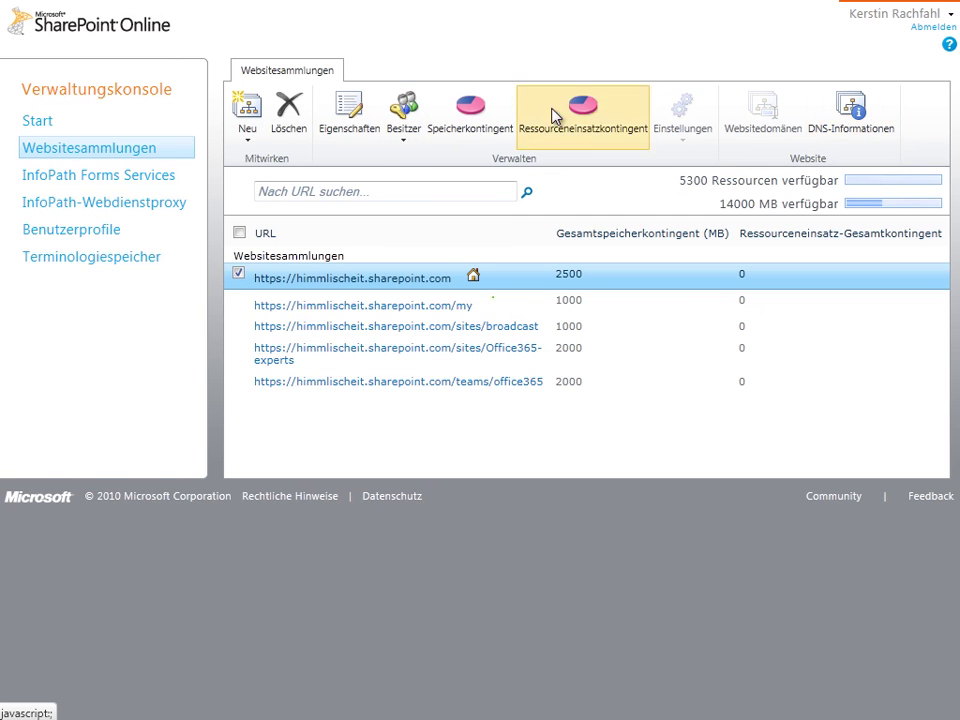
Open Besitzer > Administratoren verwalten and delete the trailing semicolon after the last administrator.
click(407, 145)
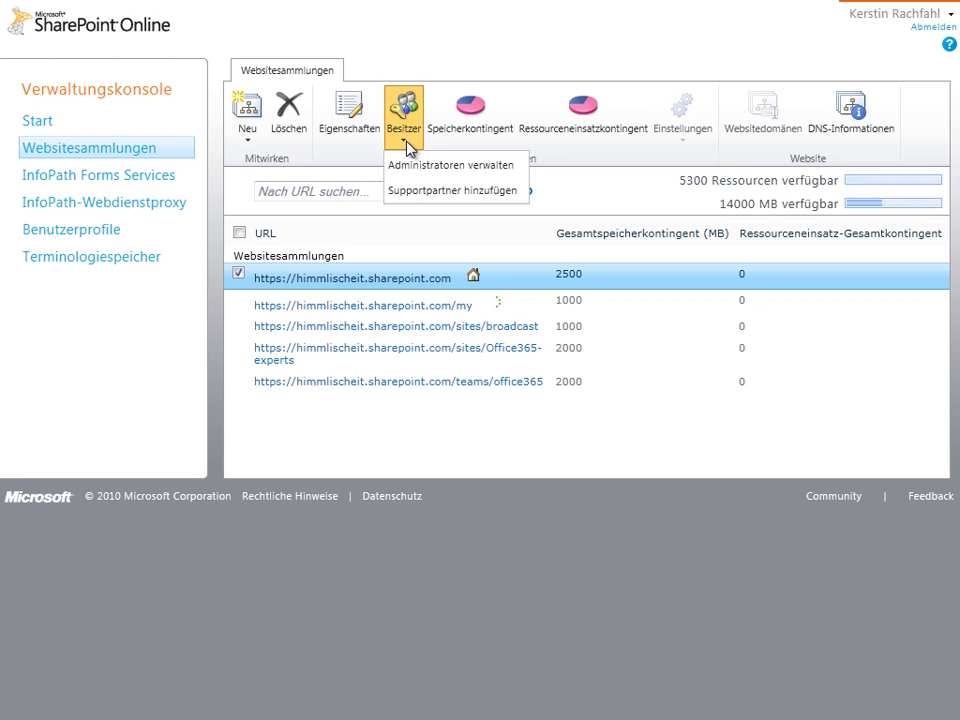
click(411, 166)
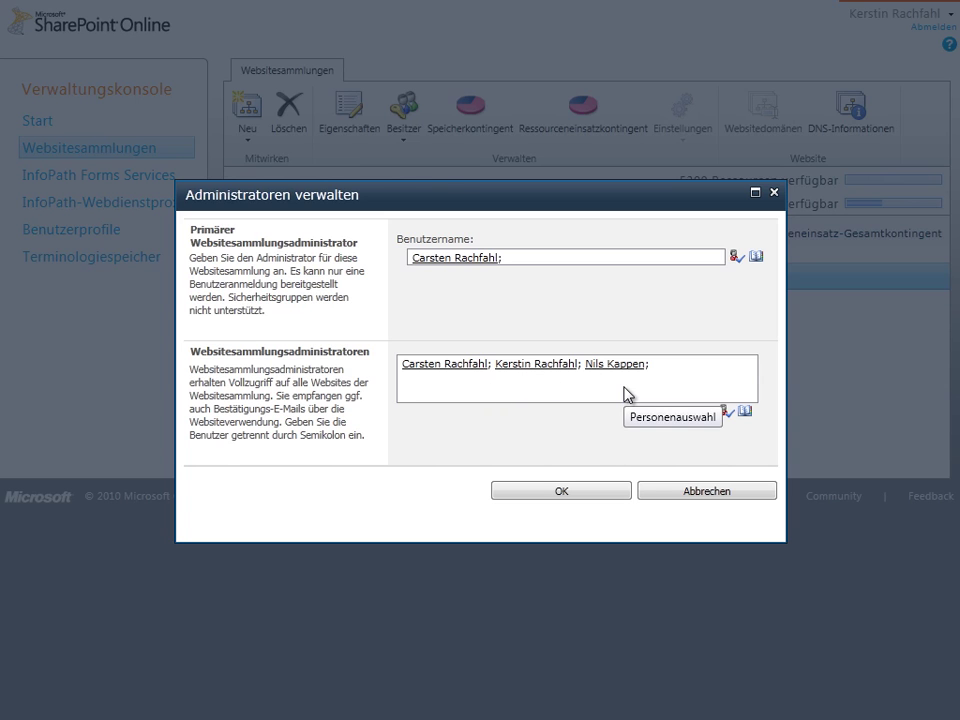
click(666, 377)
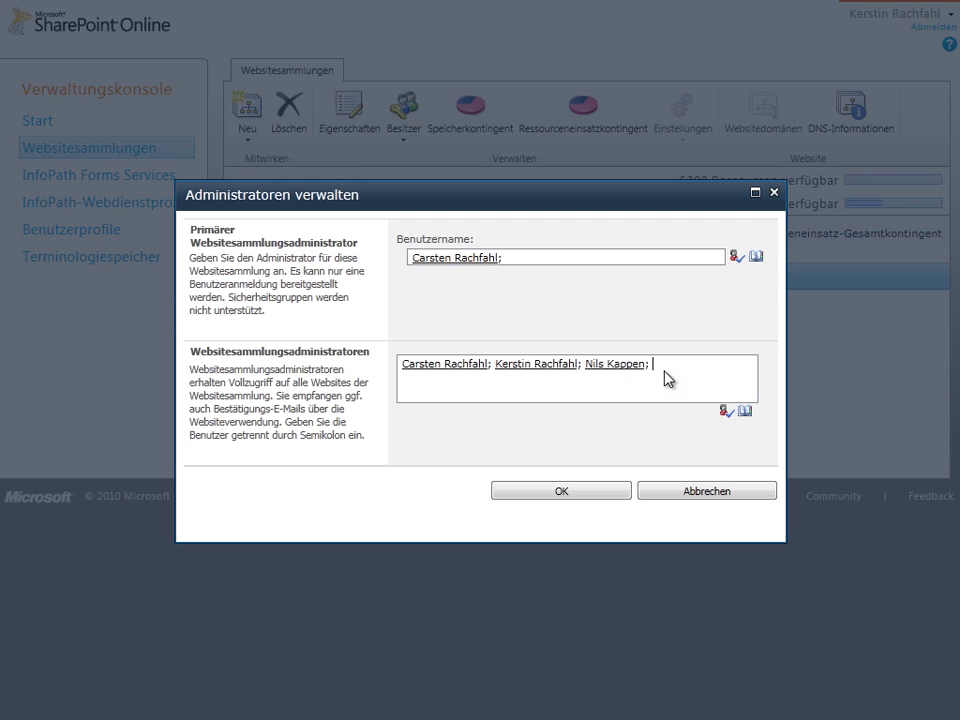
key(BackSpace)
key(BackSpace)
key(BackSpace)
key(BackSpace)
key(BackSpace)
key(BackSpace)
key(BackSpace)
key(BackSpace)
key(BackSpace)
key(BackSpace)
key(BackSpace)
key(BackSpace)
key(BackSpace)
key(BackSpace)
Confirm the dialog, reopen Administratoren verwalten for the root site, and browse the address book.
text(;)
click(561, 497)
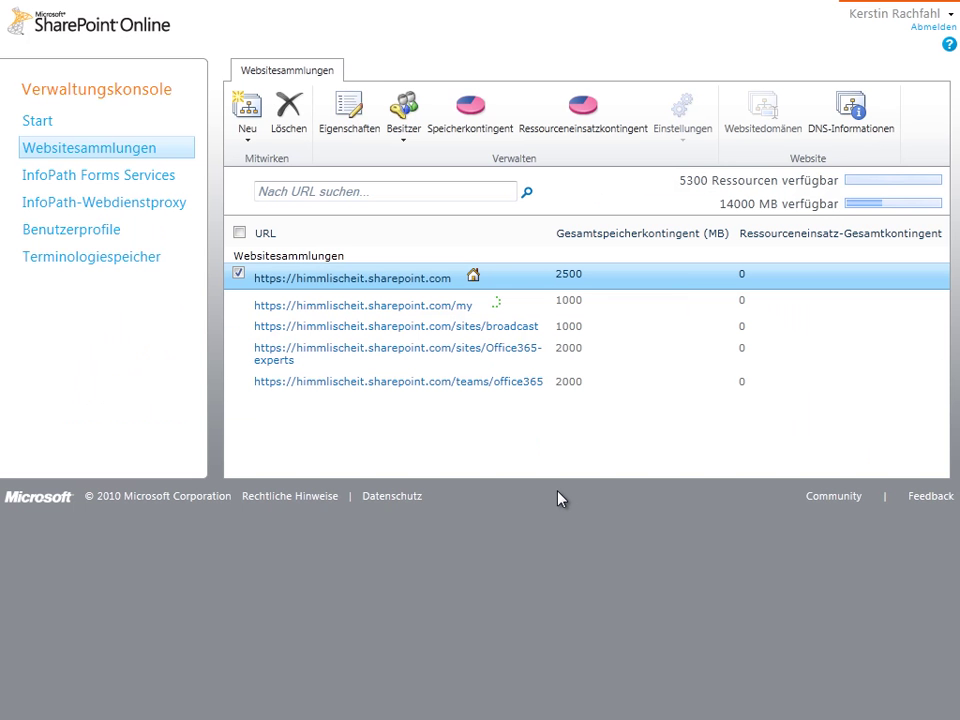
click(392, 142)
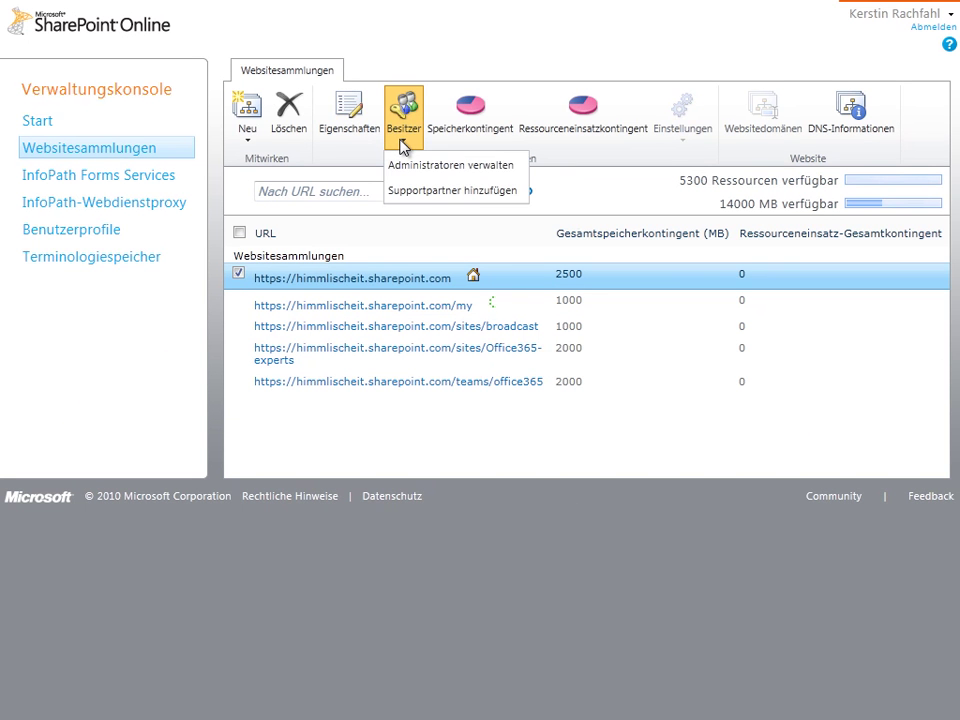
click(413, 161)
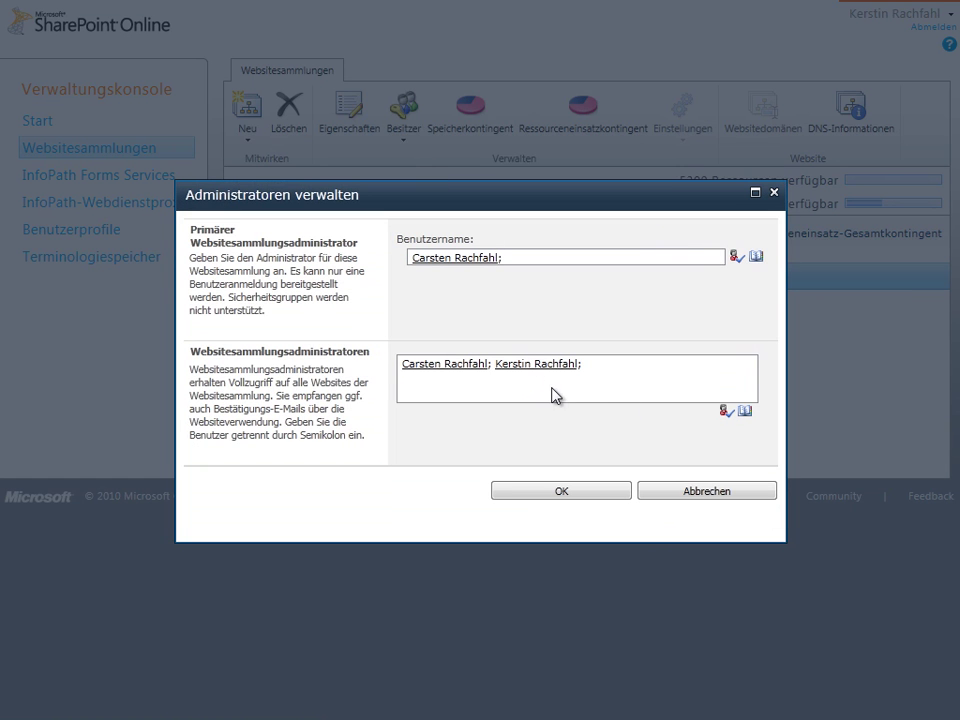
click(745, 414)
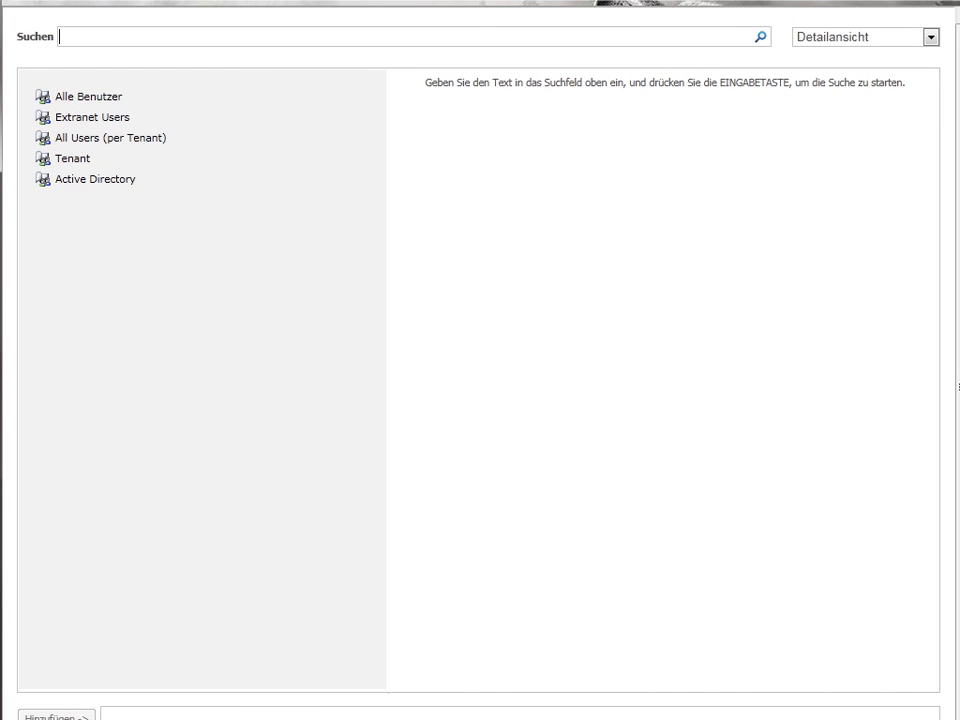
Search the directory for the user by name and add the Tenant match as administrator.
key(Return)
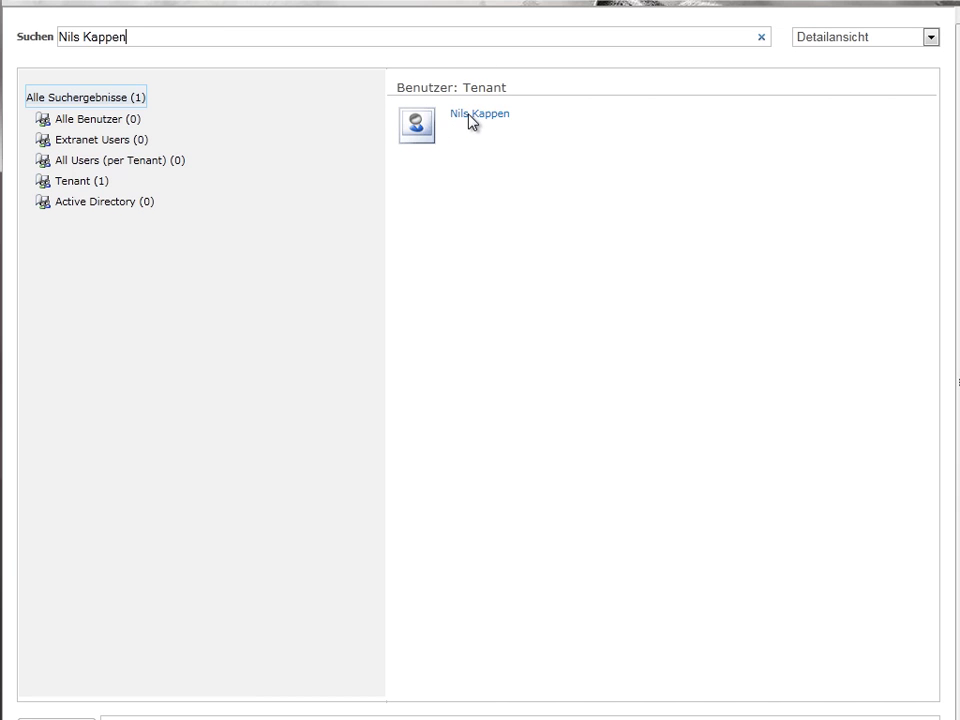
click(427, 125)
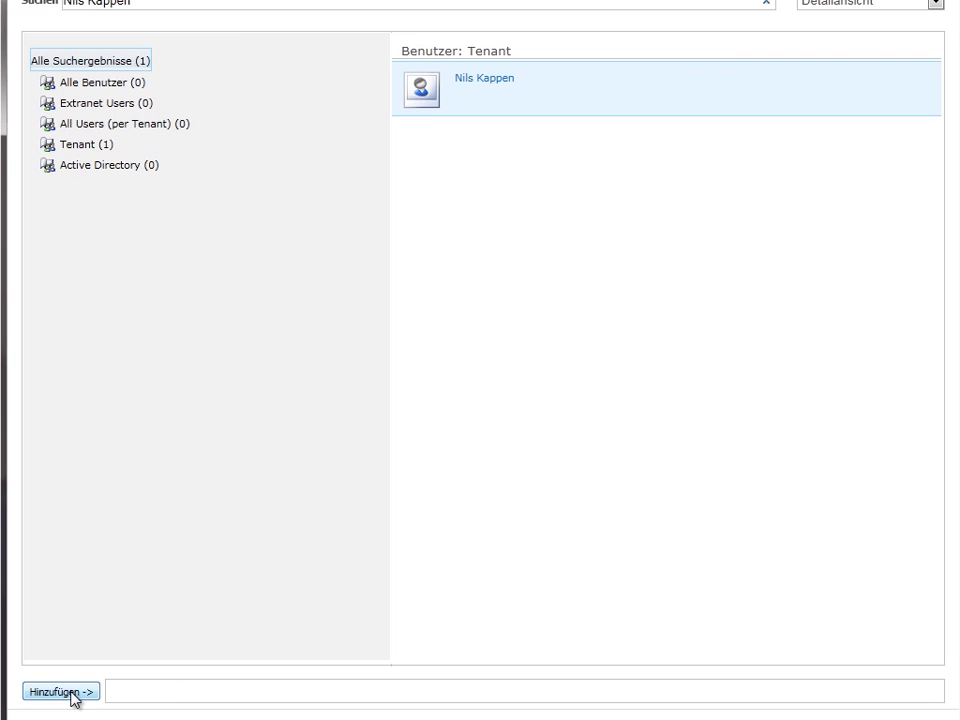
click(72, 692)
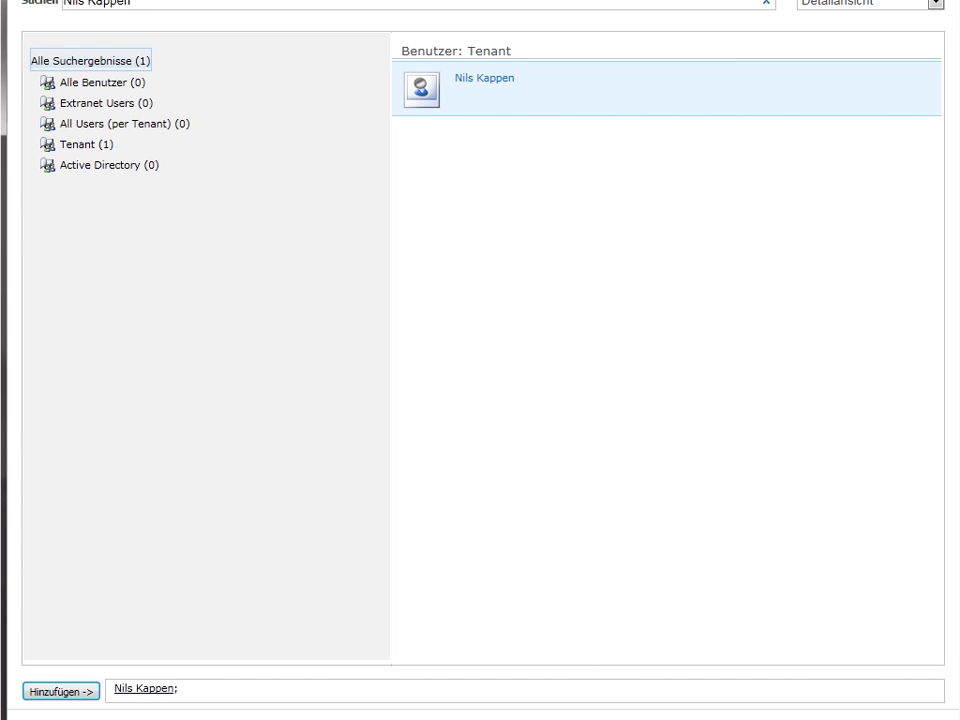
key(Return)
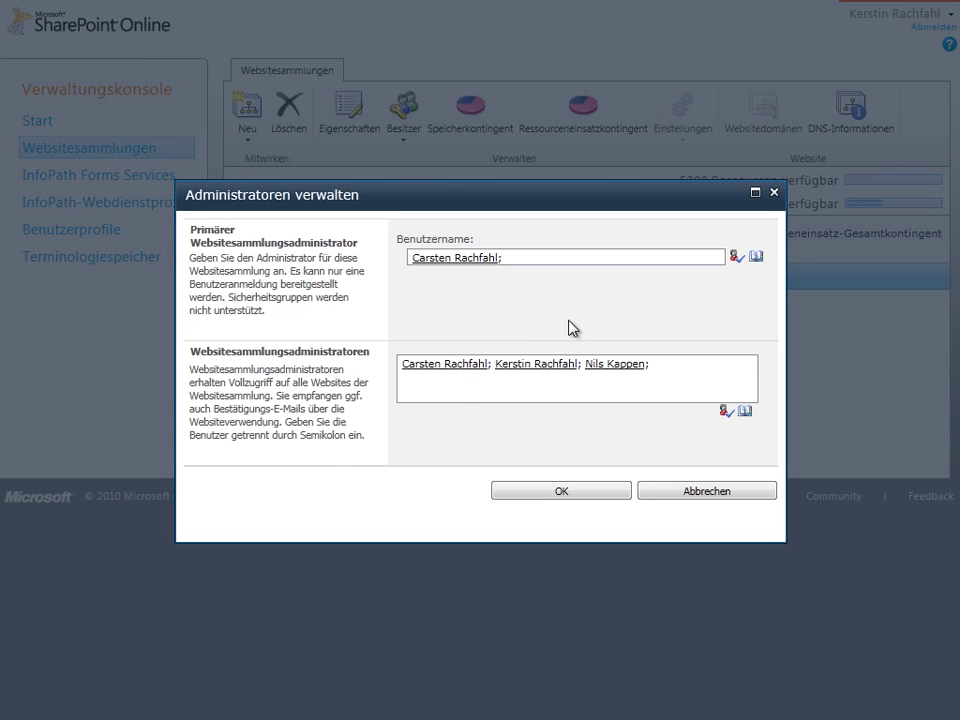
Save the updated site collection administrators with OK and recheck the Besitzer options.
click(533, 492)
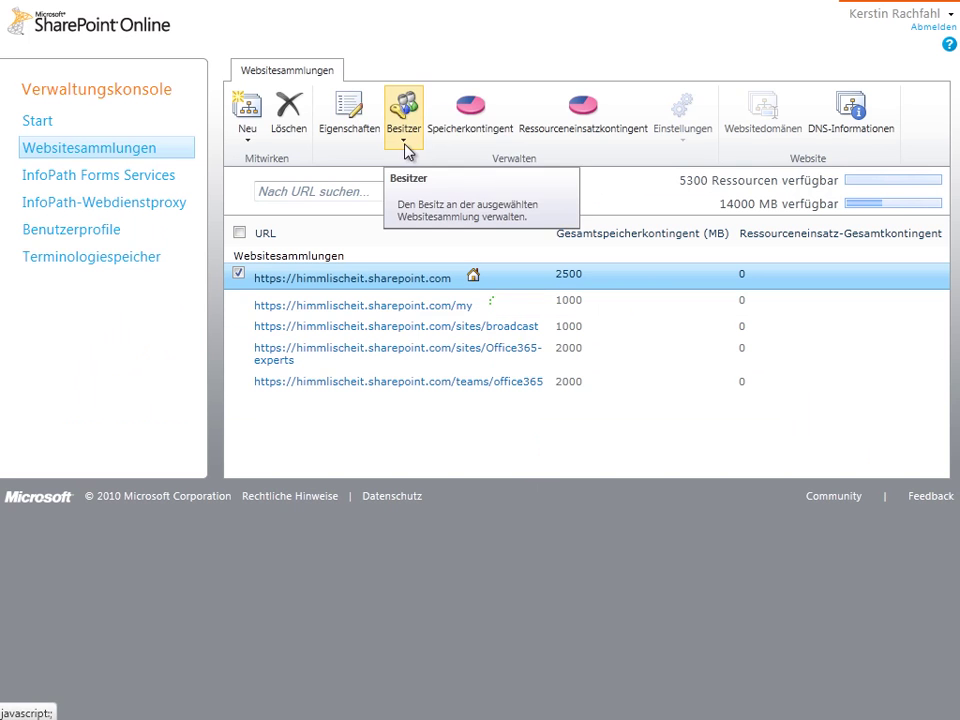
click(405, 150)
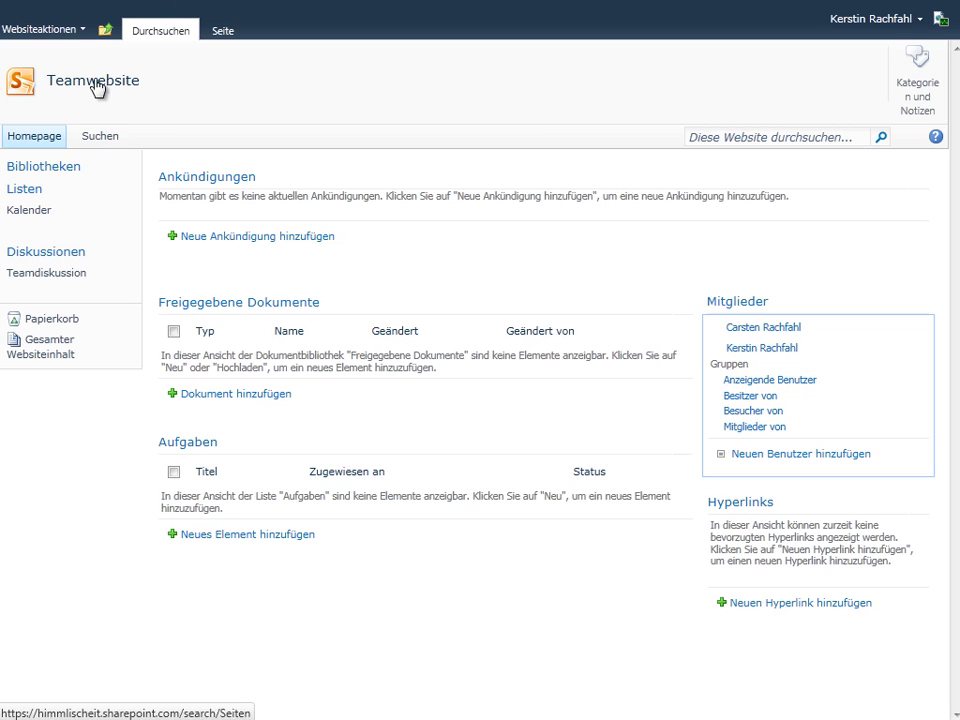
click(85, 30)
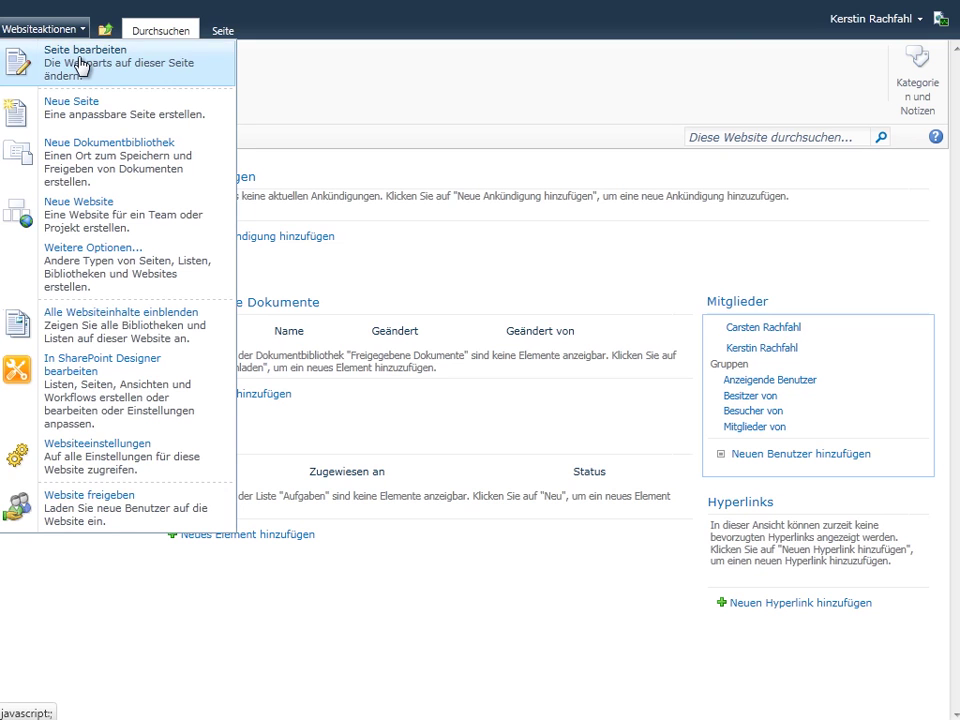
click(79, 58)
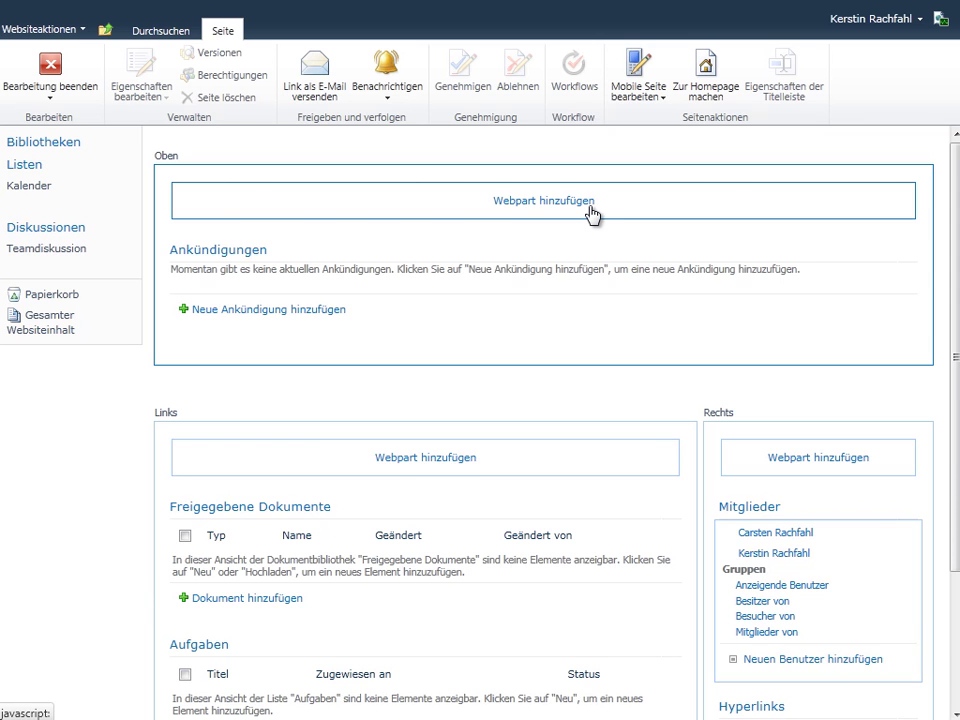
Leave edit mode, review Websiteeinstellungen, then return and reopen the Websiteaktionen menu.
click(50, 72)
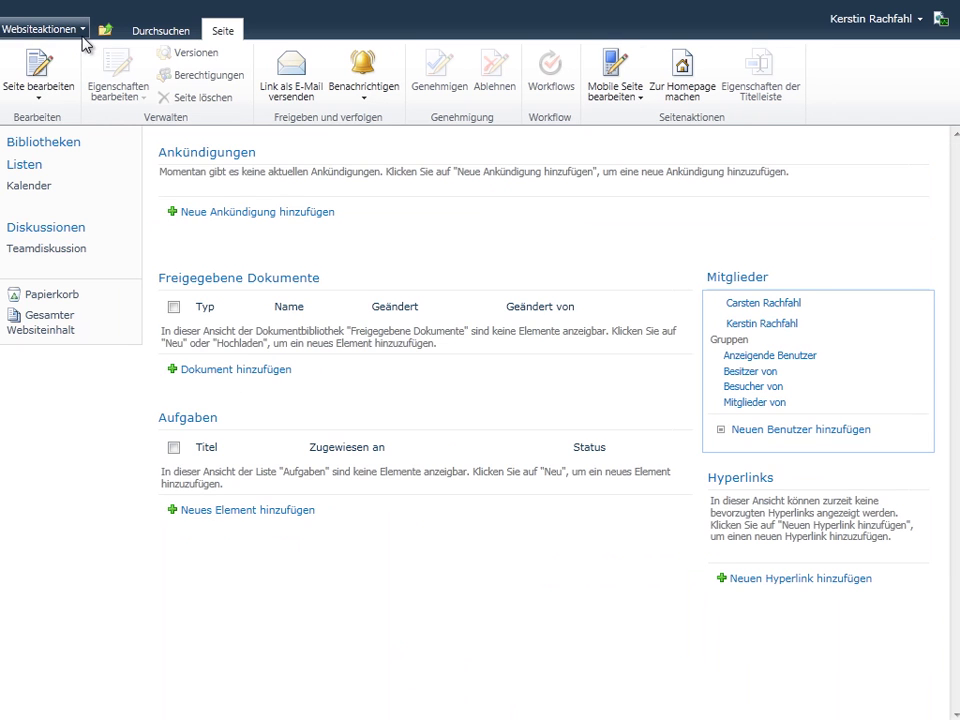
click(83, 38)
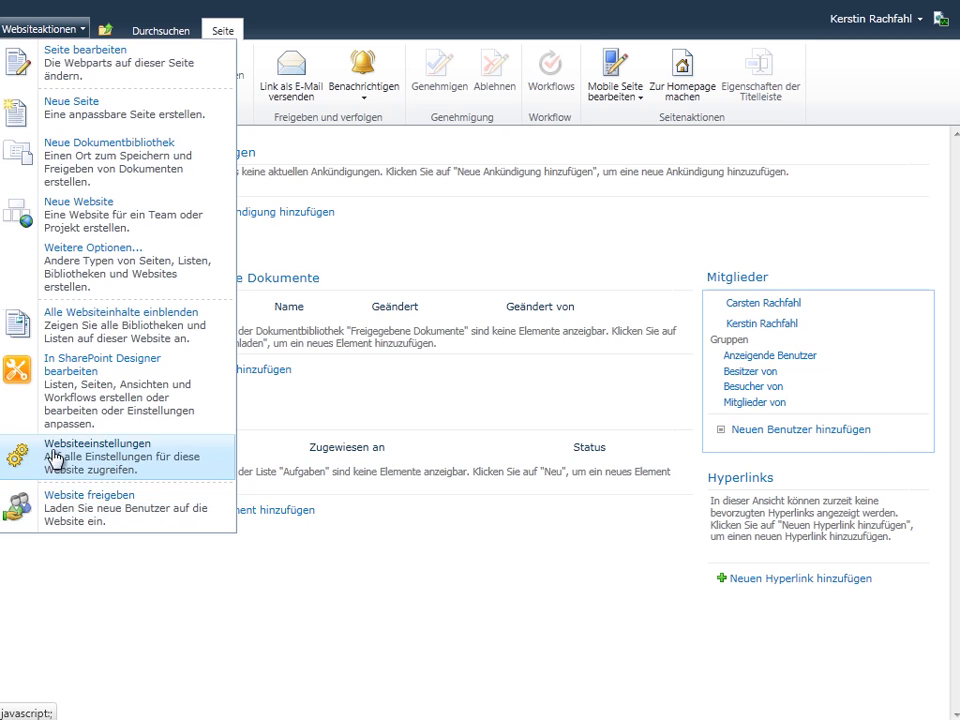
click(78, 456)
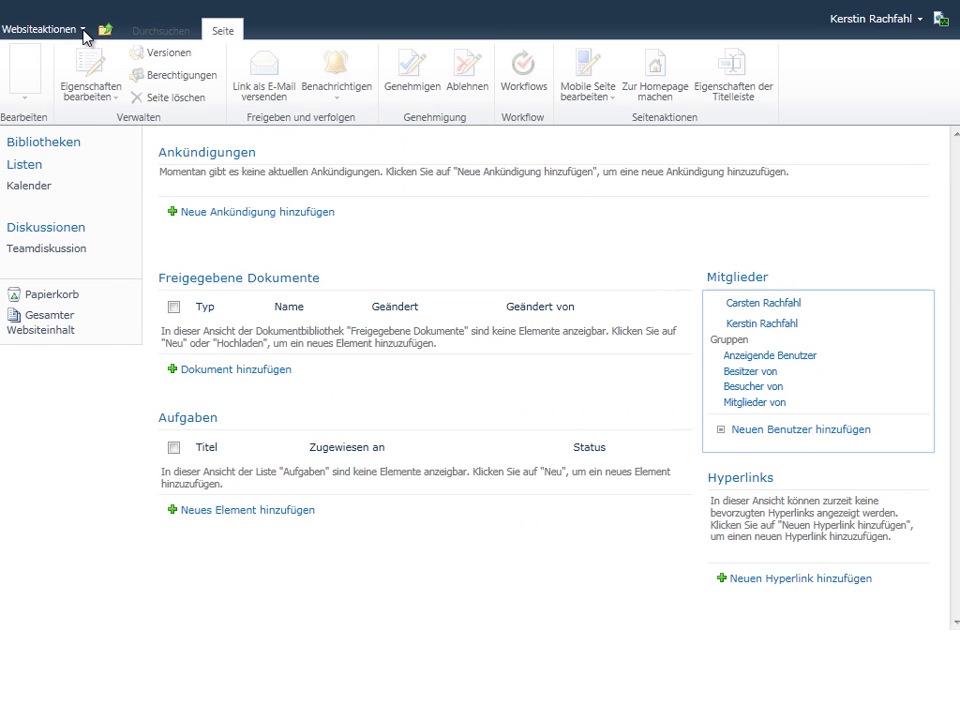
click(84, 32)
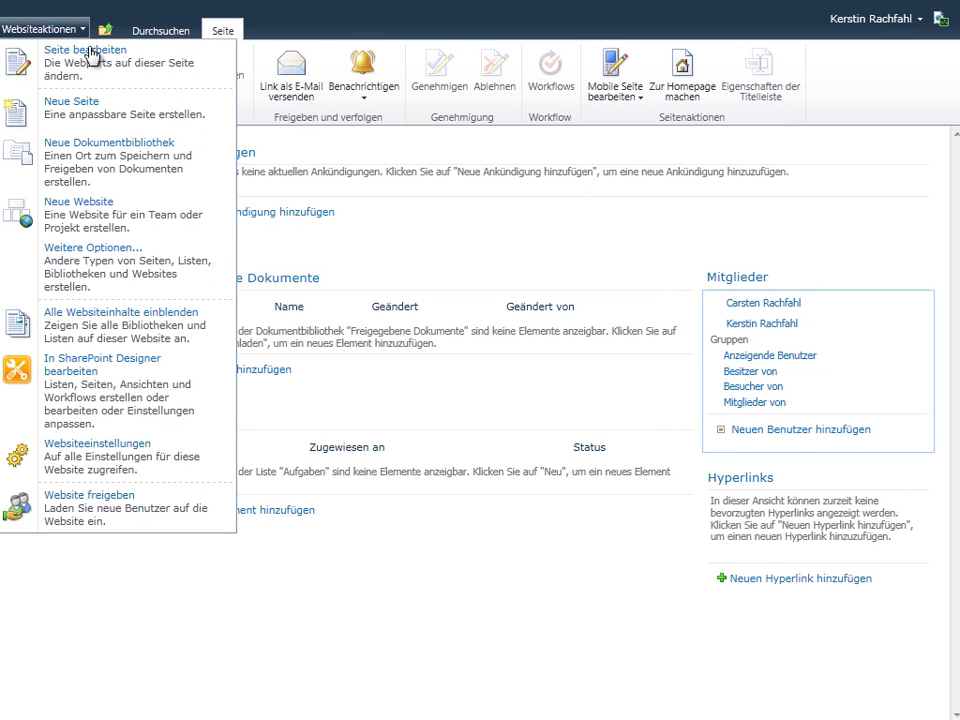